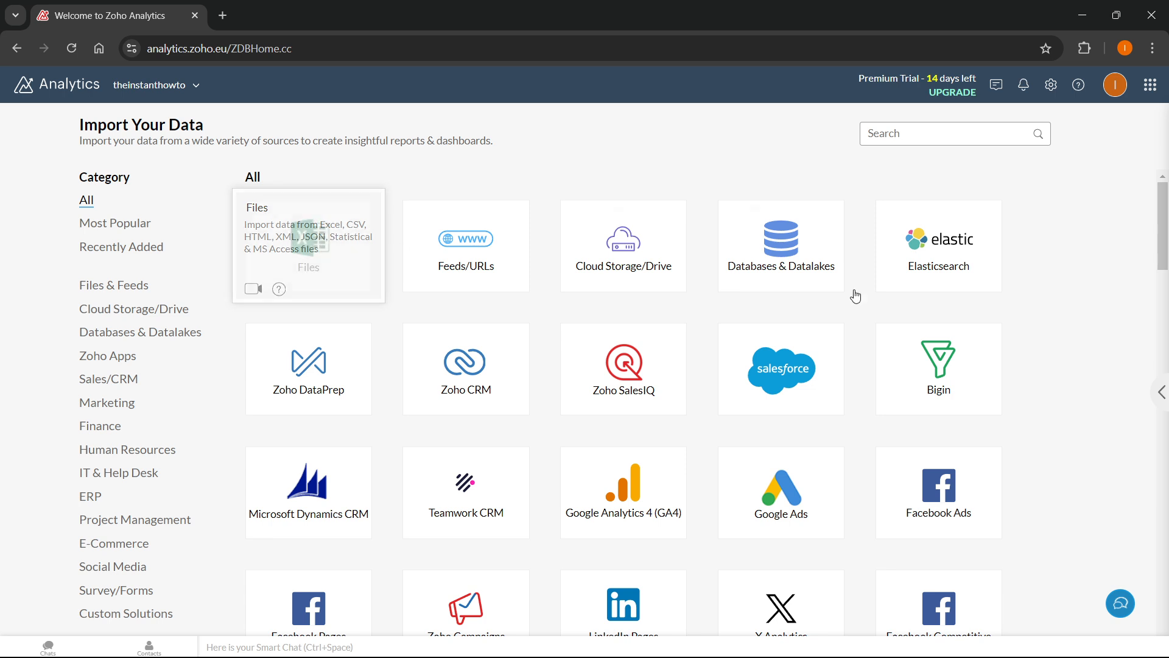
- Start the guided walk-through for importing data and proceed to importing from files
{"action": "left_click", "coordinate": [1160, 392]}
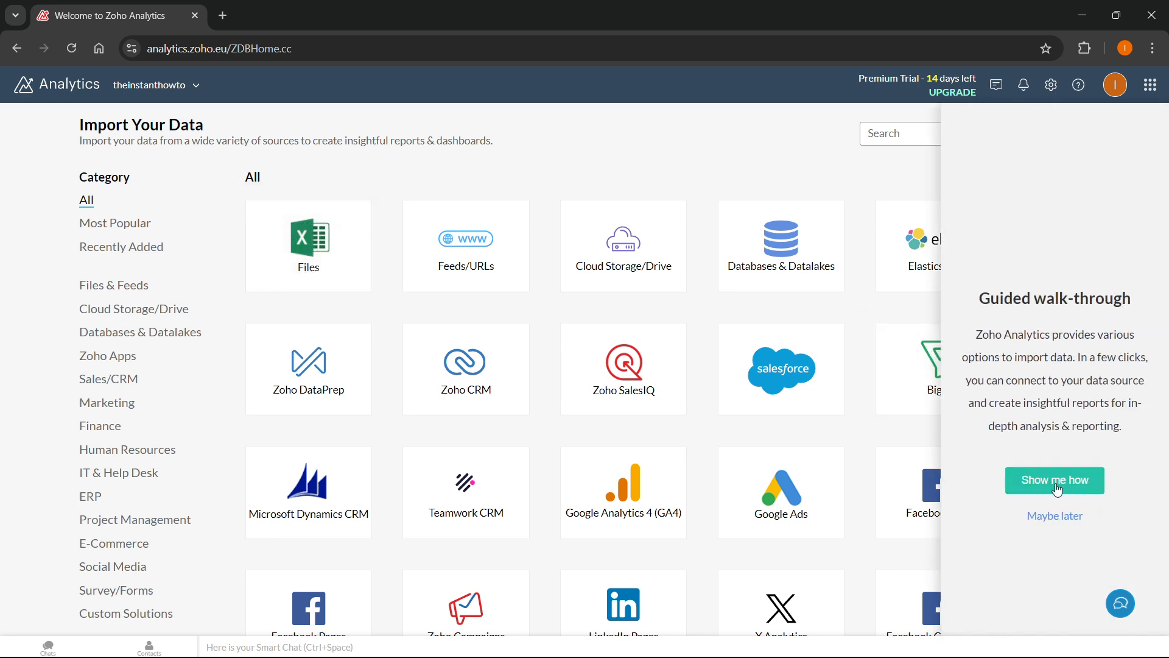
{"action": "left_click", "coordinate": [1058, 483]}
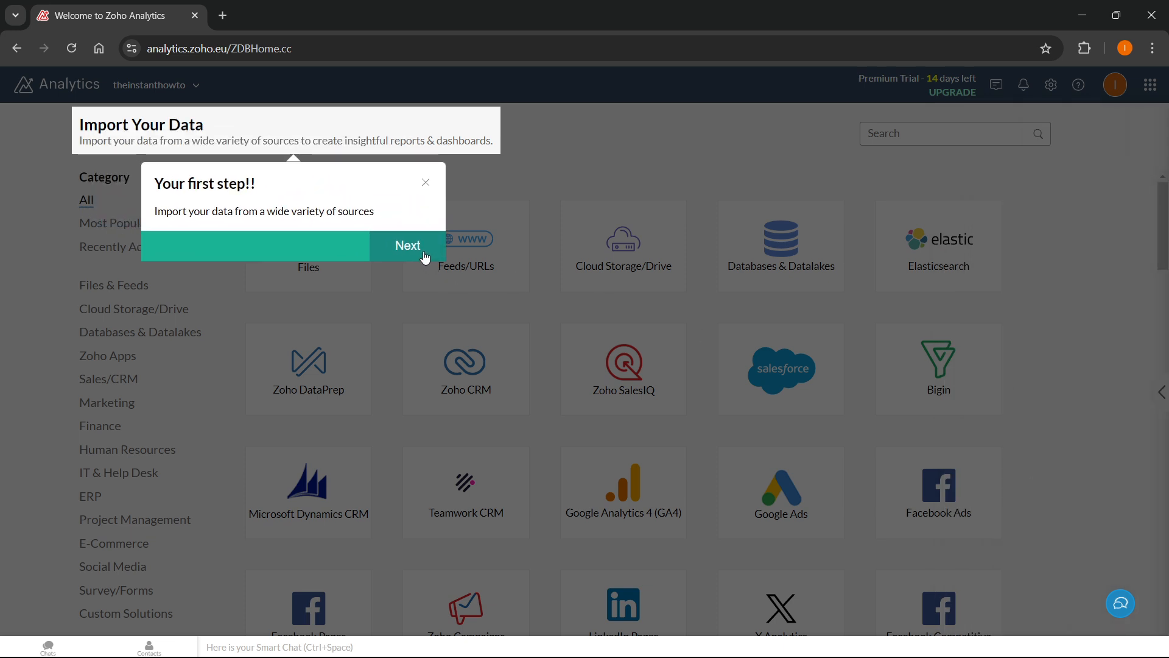
{"action": "left_click", "coordinate": [424, 258]}
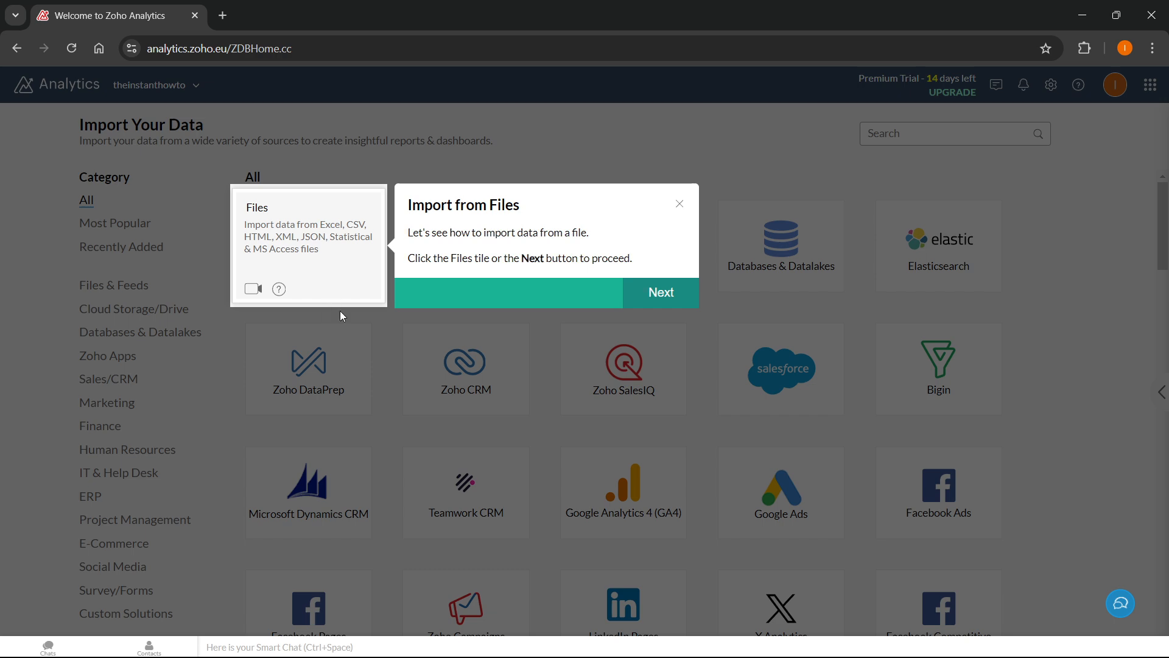
{"action": "mouse_move", "coordinate": [339, 280]}
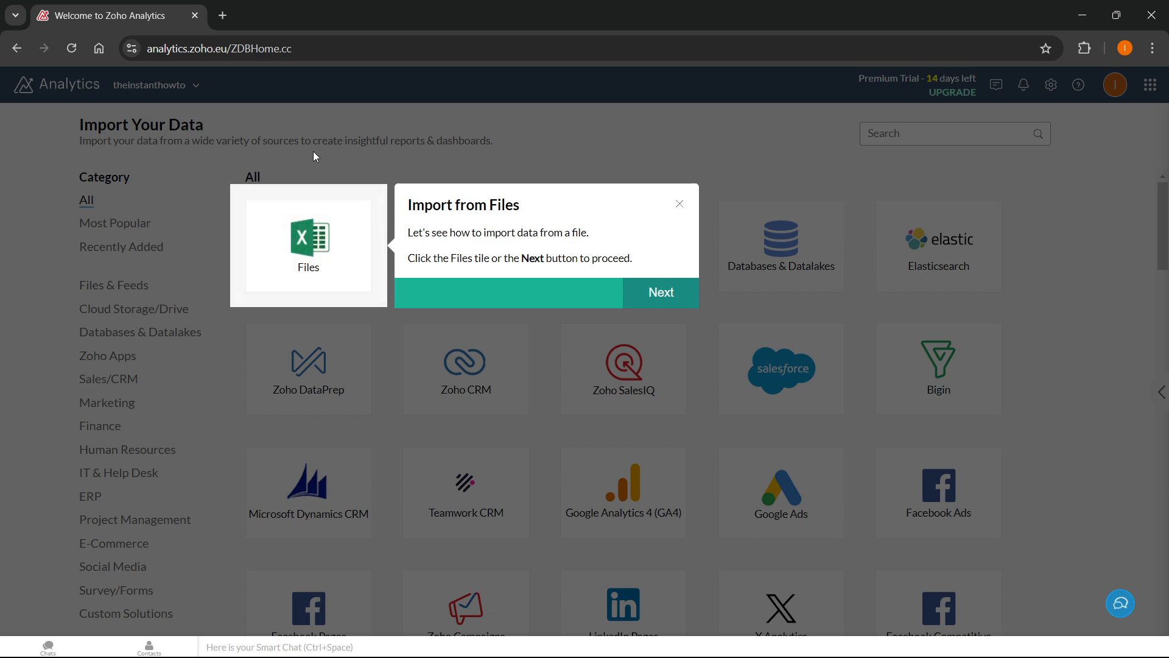
{"action": "left_click", "coordinate": [656, 310]}
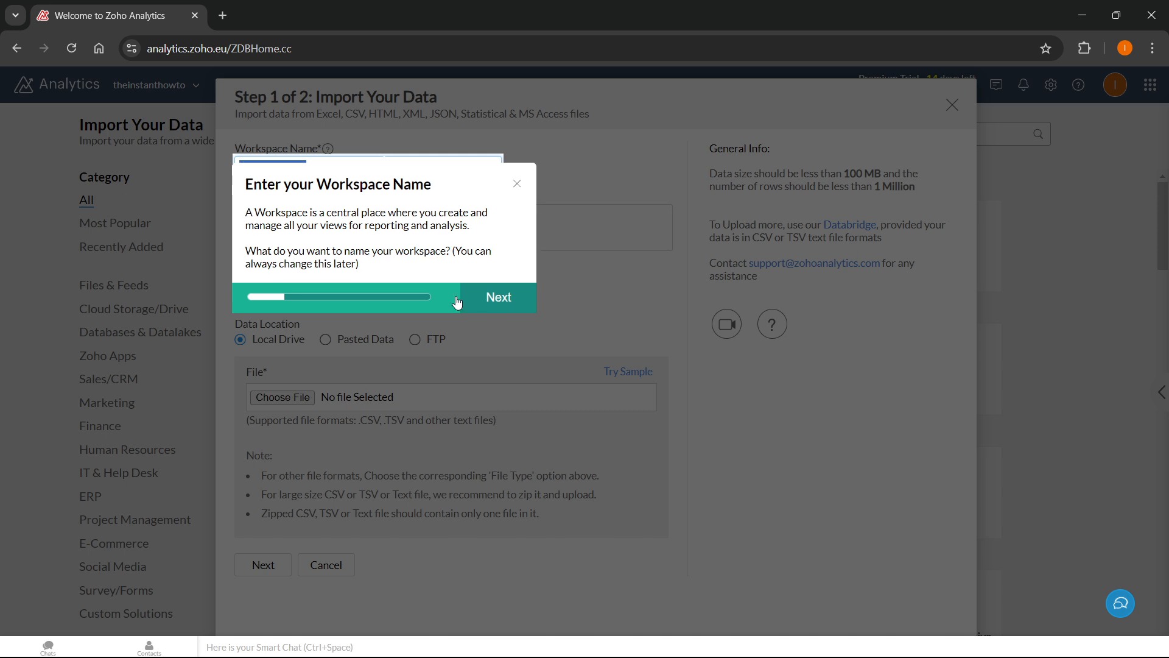
- Name the workspace "Data Analysis 1" and continue to the file type choice
{"action": "left_click", "coordinate": [304, 167]}
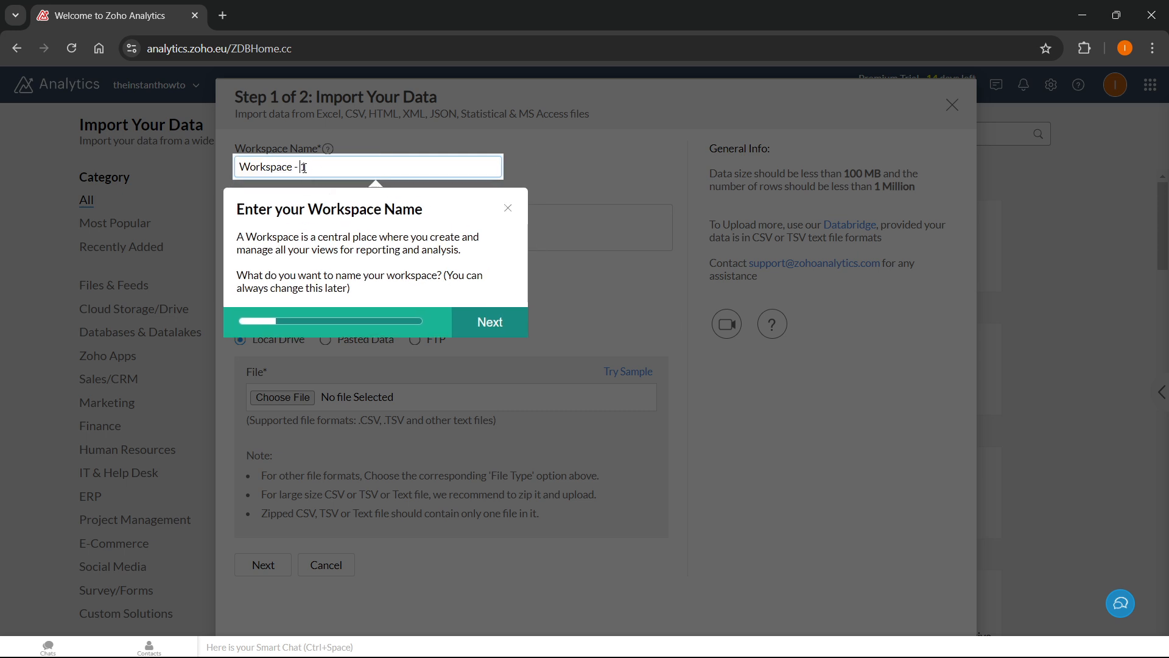
{"action": "left_click_drag", "start_coordinate": [321, 170], "coordinate": [239, 169]}
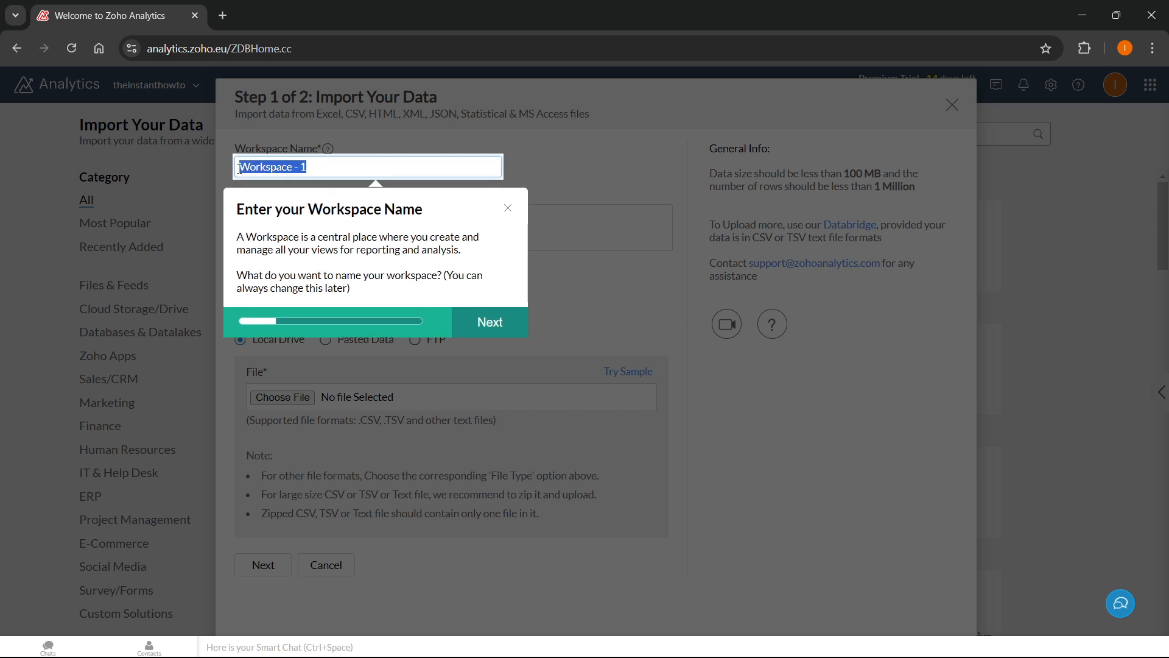
{"action": "type", "text": "Data Analysis"}
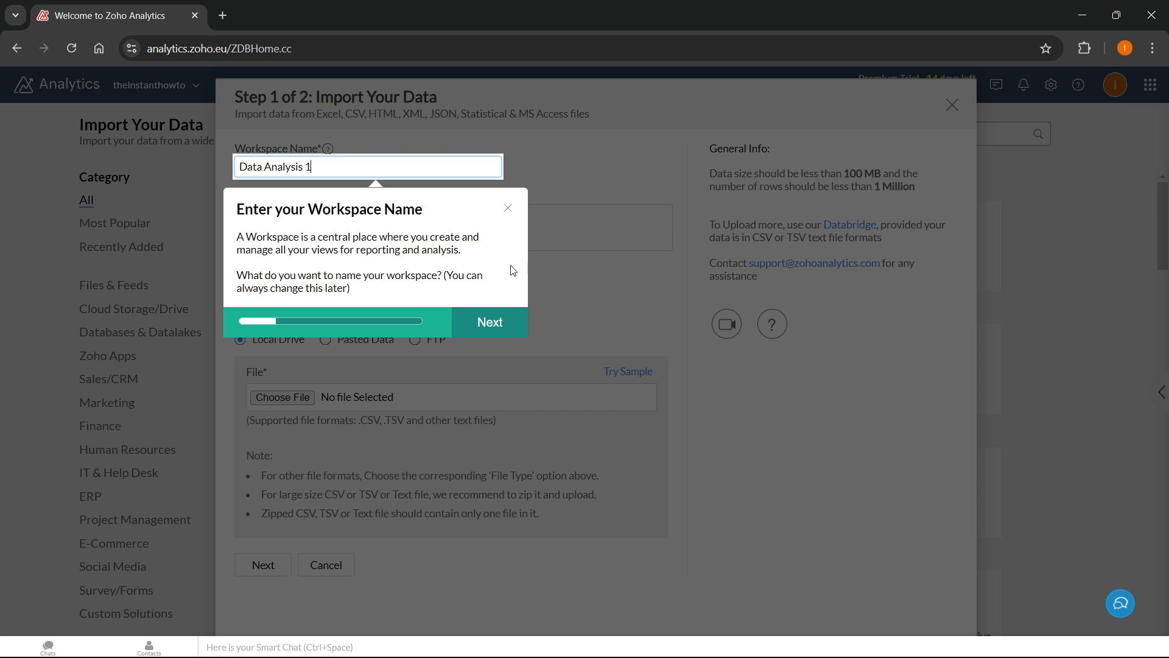
{"action": "left_click", "coordinate": [492, 336]}
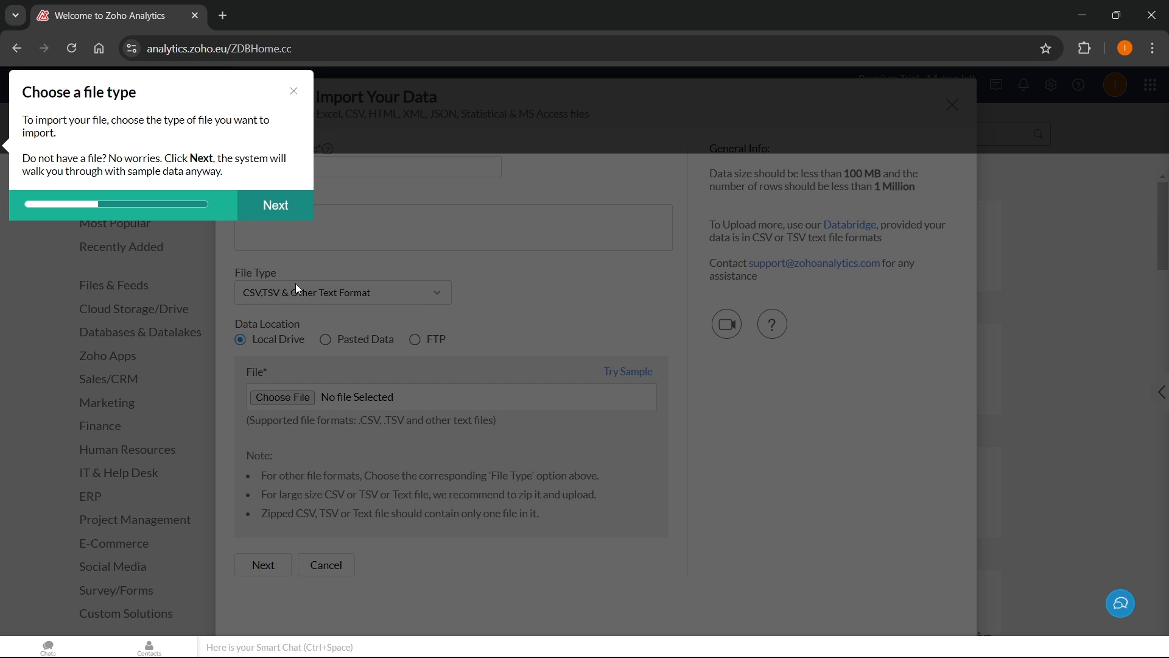
- Keep the CSV/TSV text format and Local Drive location, and proceed with the sample Sales Data file
{"action": "left_click", "coordinate": [250, 207]}
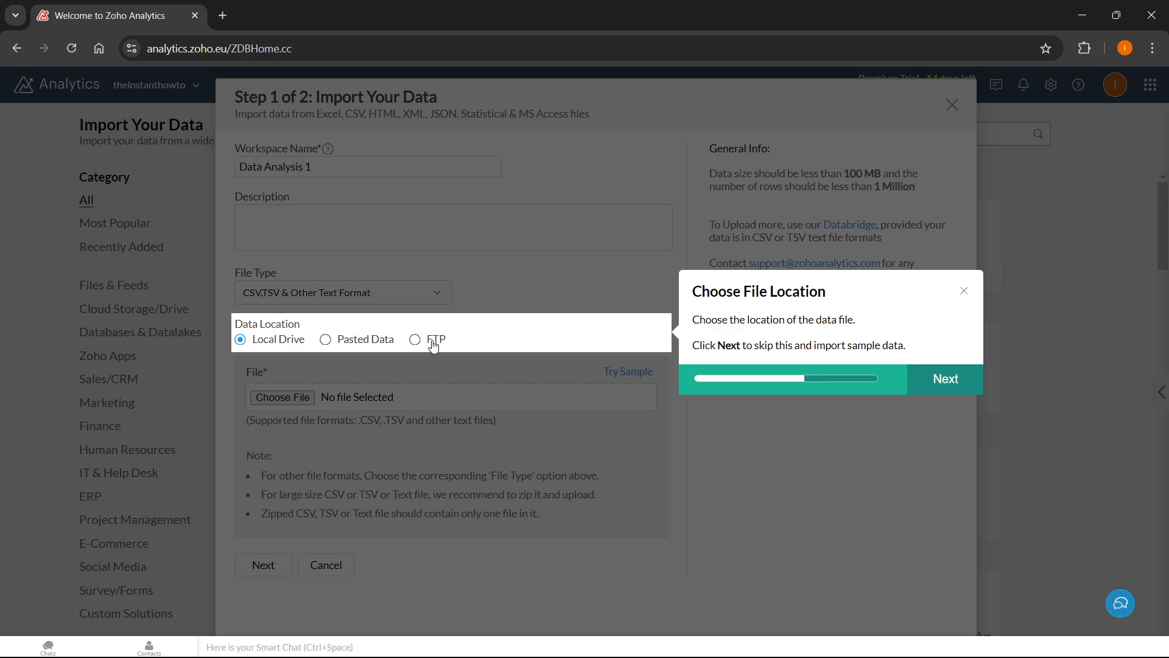
{"action": "left_click", "coordinate": [941, 388]}
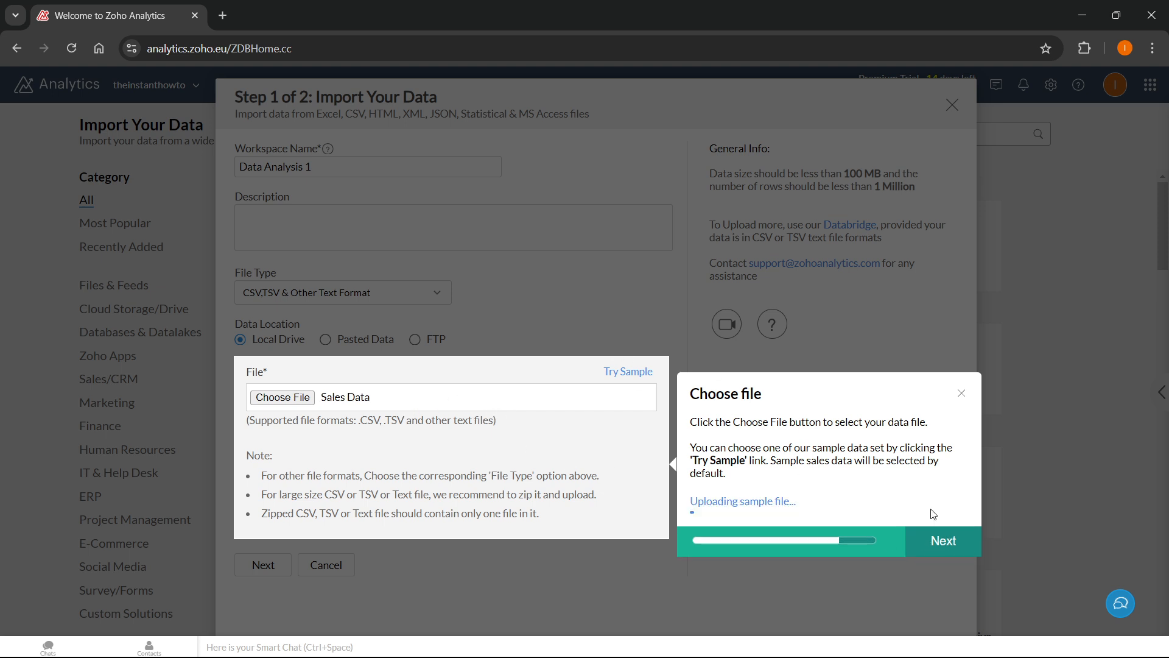
{"action": "left_click", "coordinate": [932, 516]}
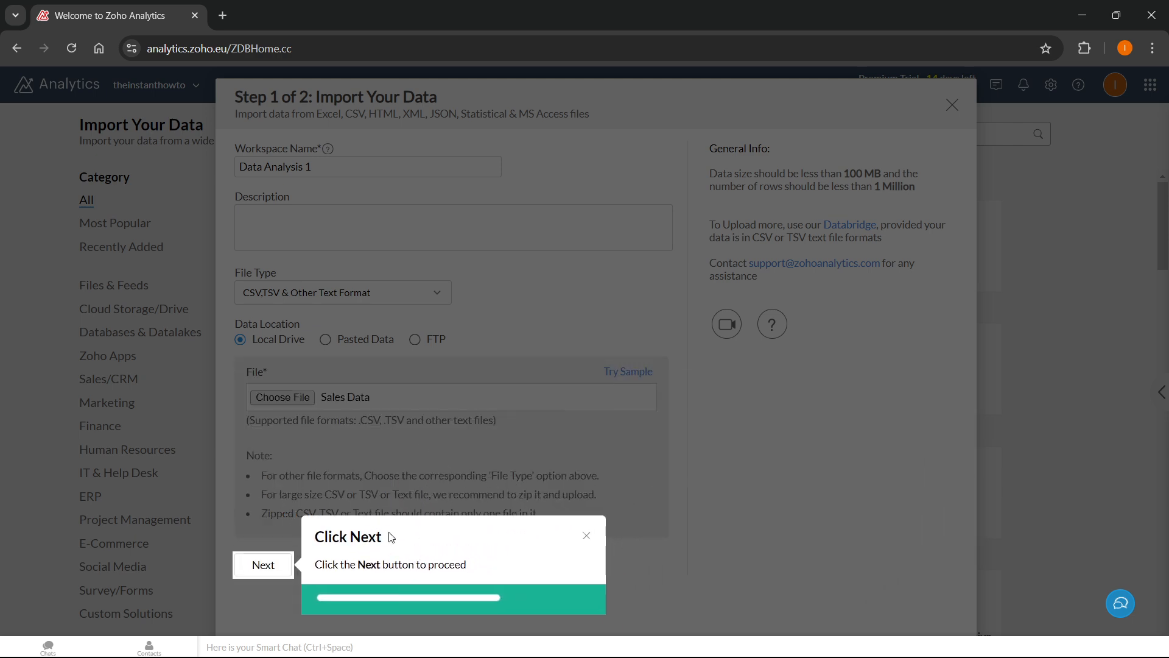
{"action": "left_click", "coordinate": [272, 558]}
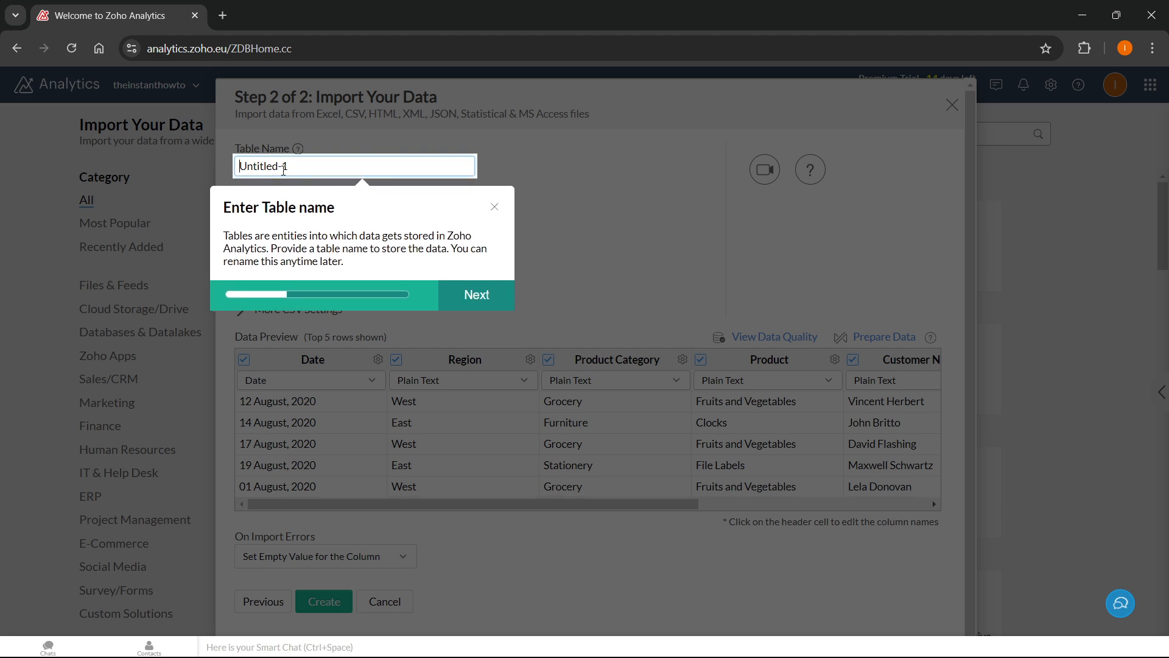
- Name the imported table "Example 1" and continue to the import preview
{"action": "left_click_drag", "start_coordinate": [298, 168], "coordinate": [208, 174]}
{"action": "type", "text": "Example 1"}
{"action": "left_click", "coordinate": [482, 291]}
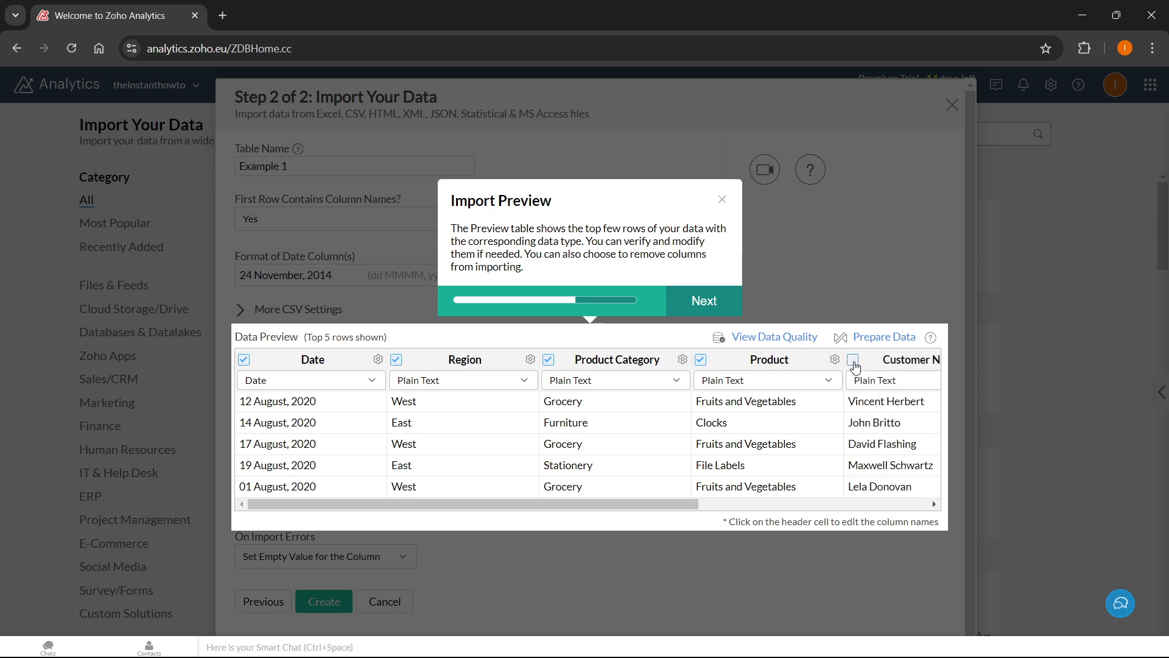
{"action": "left_click", "coordinate": [656, 383]}
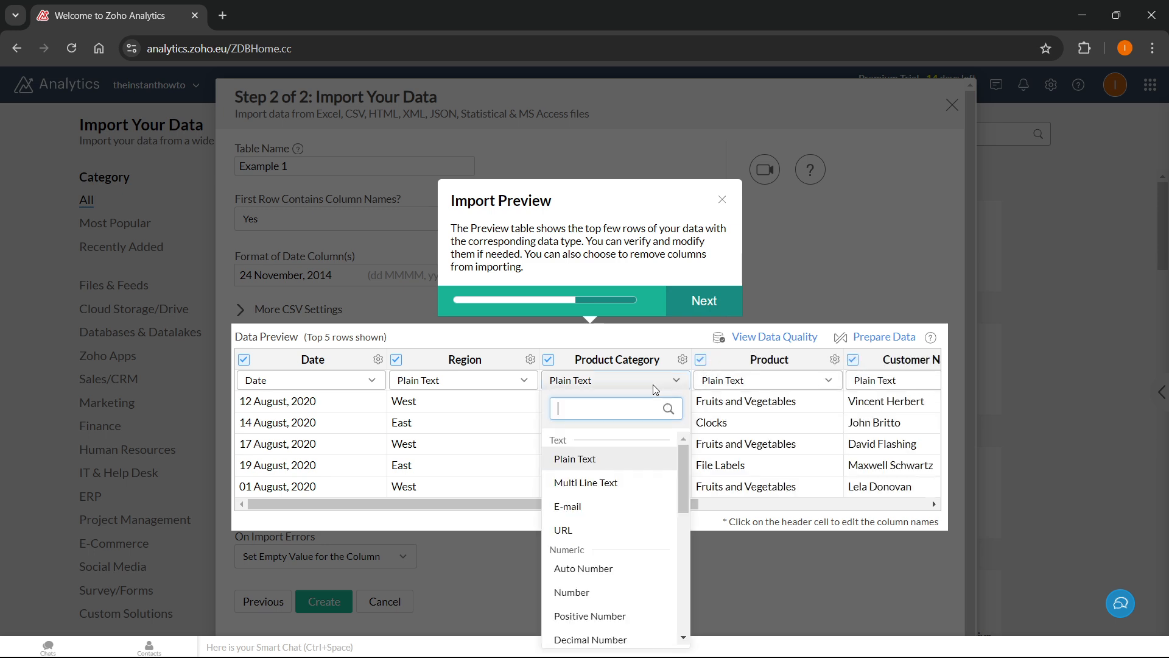
{"action": "scroll", "coordinate": [620, 485], "scroll_direction": "down", "scroll_amount": 3}
{"action": "scroll", "coordinate": [620, 484], "scroll_direction": "up", "scroll_amount": 3}
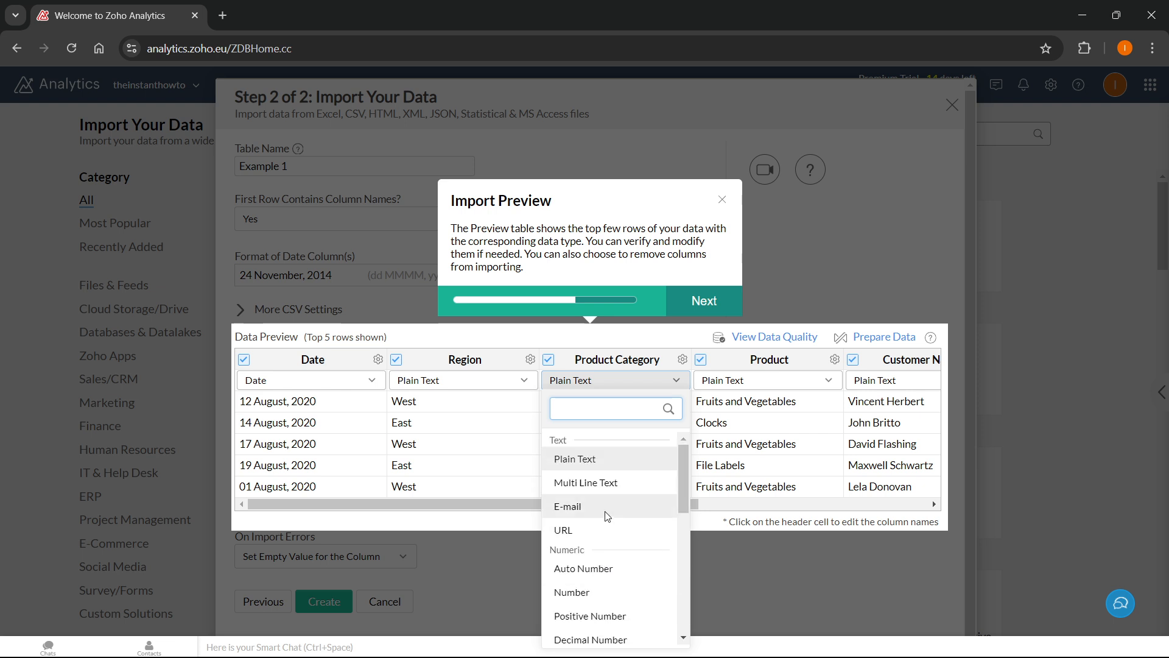
{"action": "left_click", "coordinate": [657, 383]}
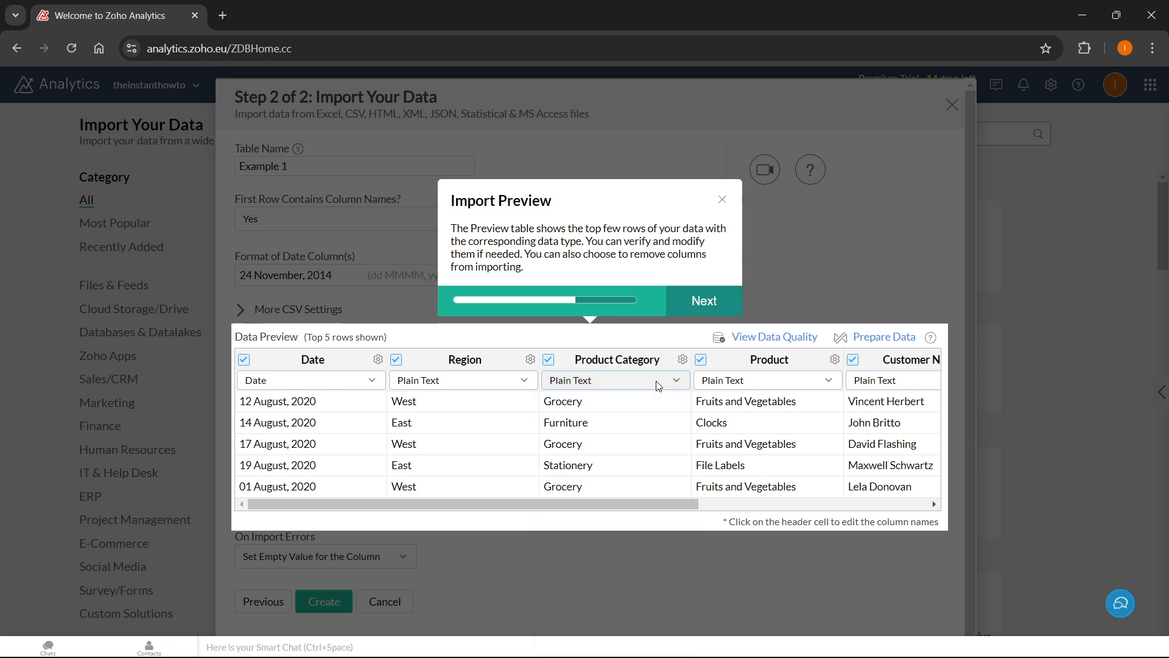
- Accept the import preview, create the table from the sample data, and close the import summary
{"action": "left_click", "coordinate": [707, 301]}
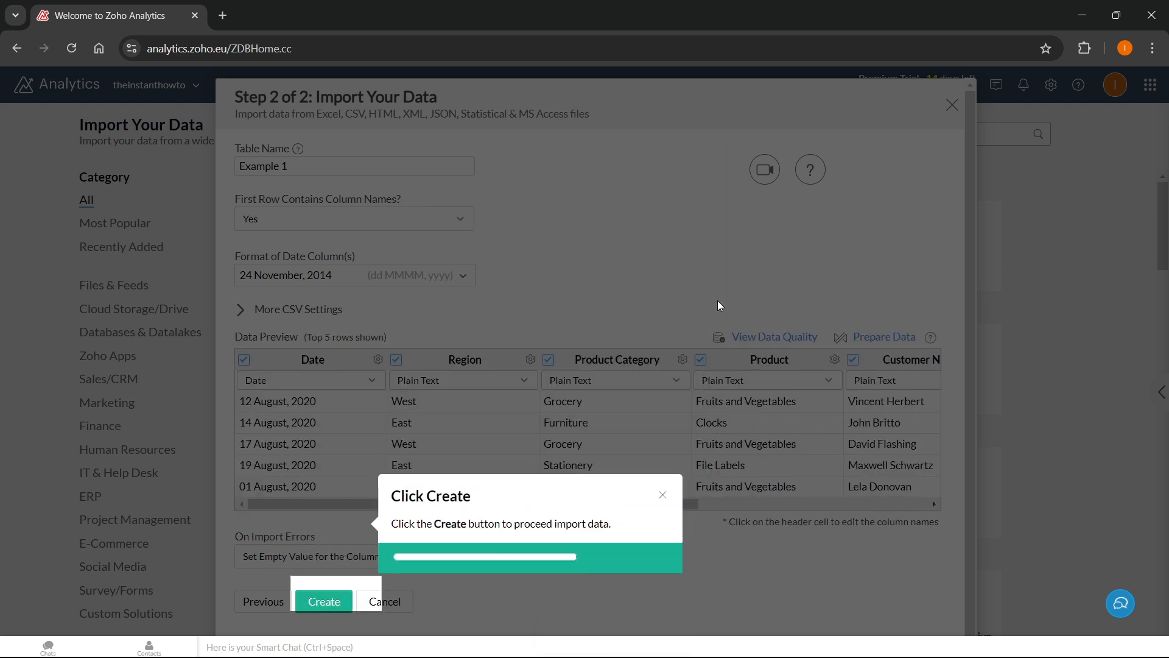
{"action": "left_click", "coordinate": [324, 606]}
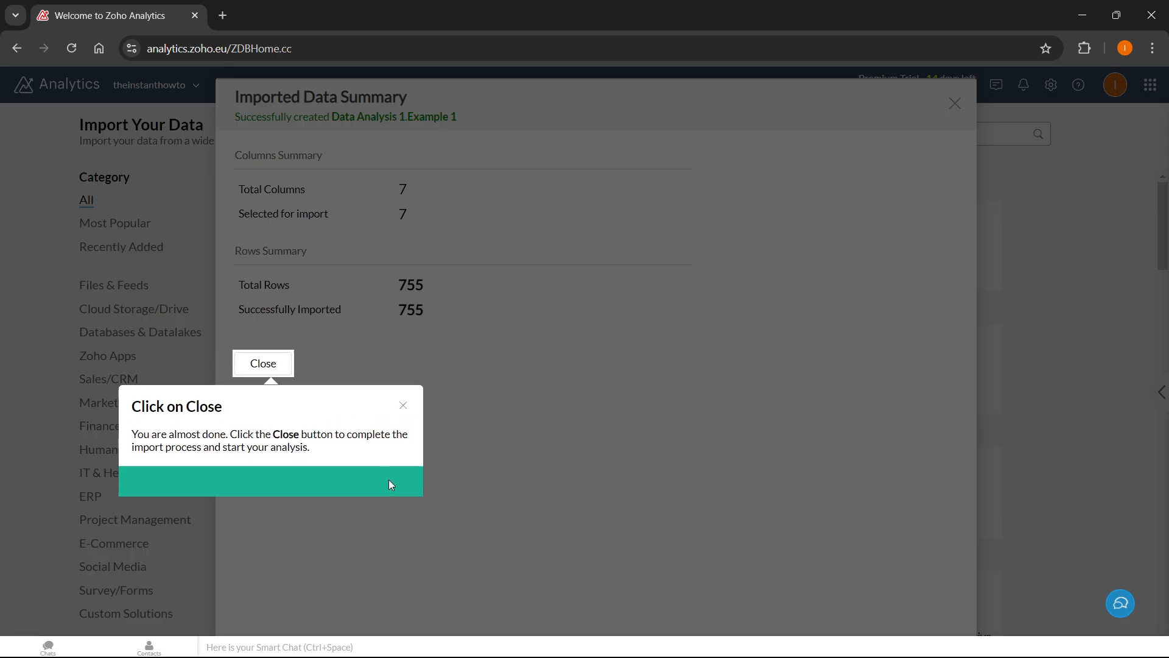
{"action": "left_click", "coordinate": [265, 369]}
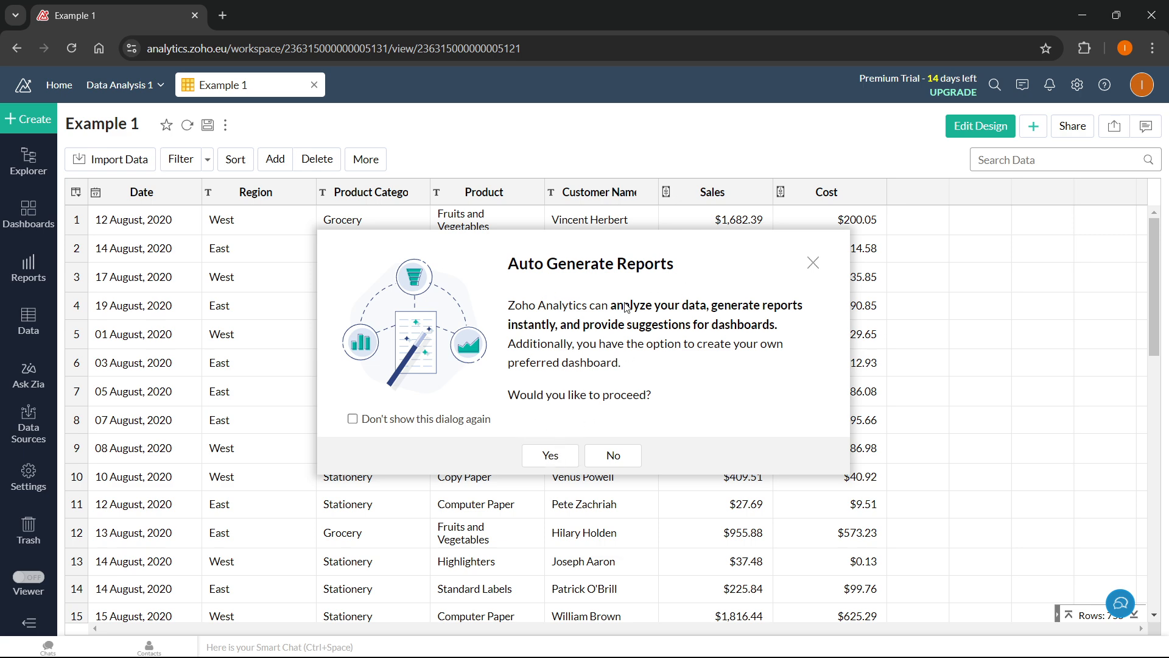
- Auto-generate reports from the table and save the suggested Sales Analysis, Cost Analysis and Sales VS Cost dashboards
{"action": "left_click_drag", "start_coordinate": [595, 335], "coordinate": [621, 355]}
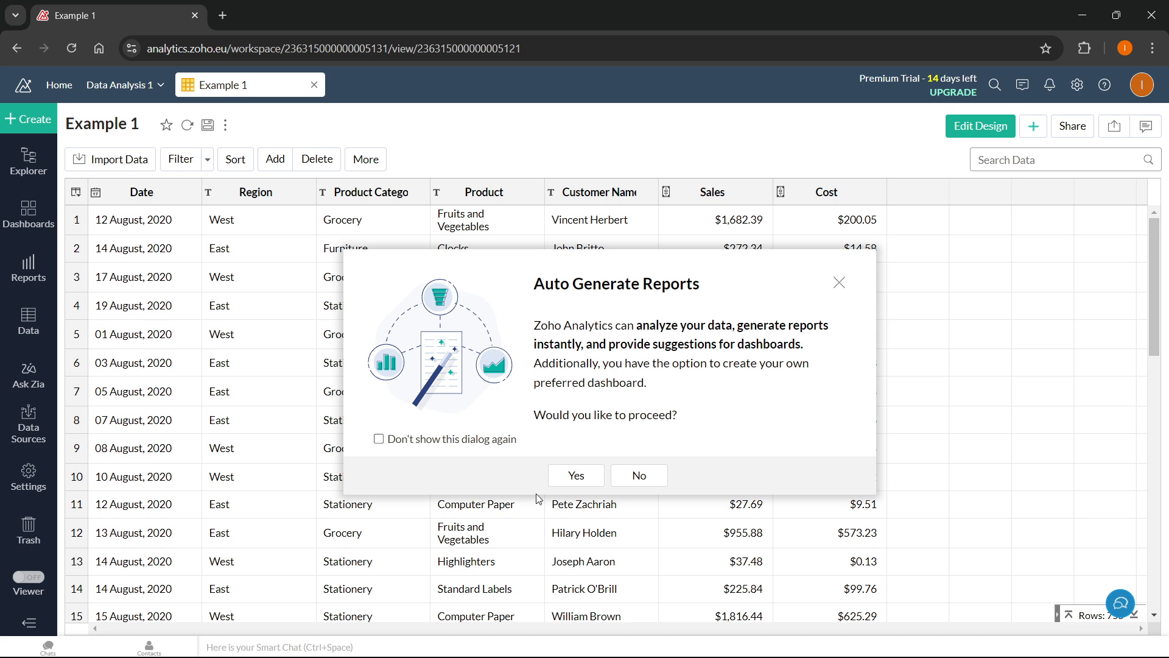
{"action": "left_click", "coordinate": [579, 475]}
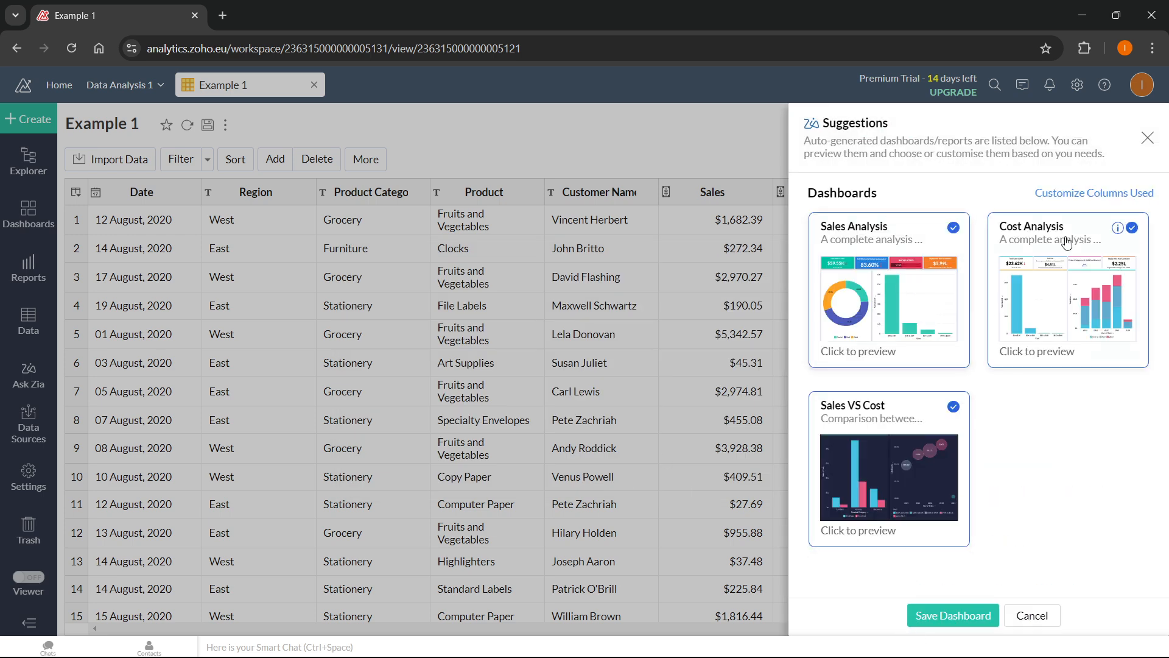
{"action": "left_click", "coordinate": [954, 616]}
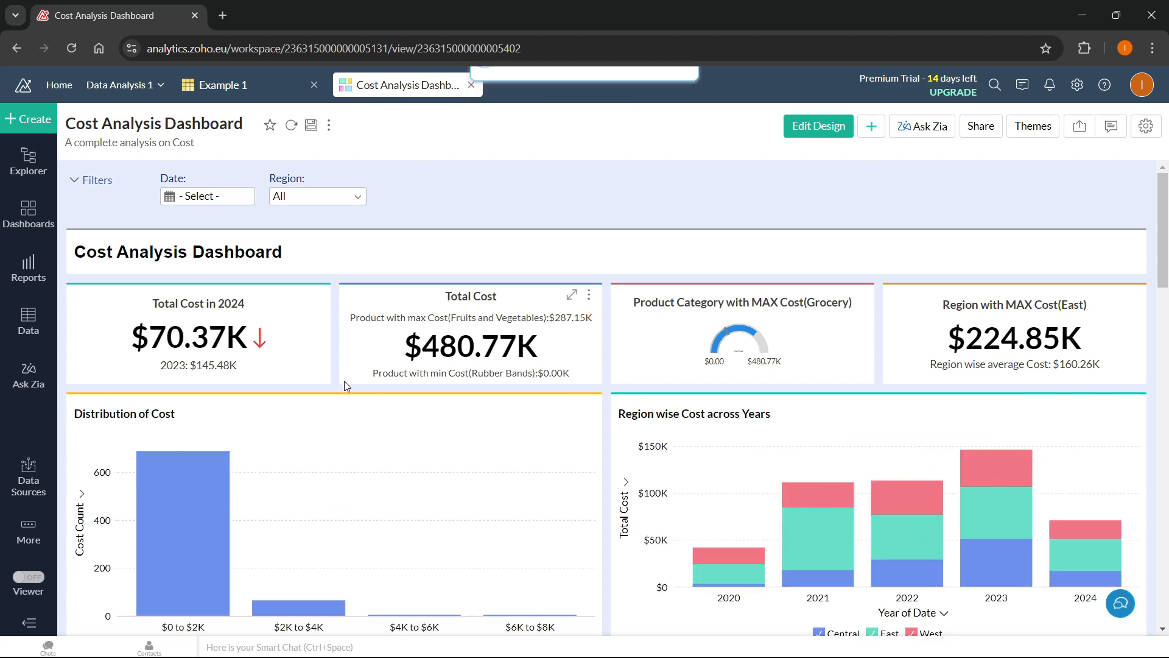
- Examine the charts and tables of the Cost Analysis Dashboard, including cost by product category, region and year
{"action": "scroll", "coordinate": [494, 350], "scroll_direction": "down", "scroll_amount": 5}
{"action": "scroll", "coordinate": [494, 350], "scroll_direction": "down", "scroll_amount": 9}
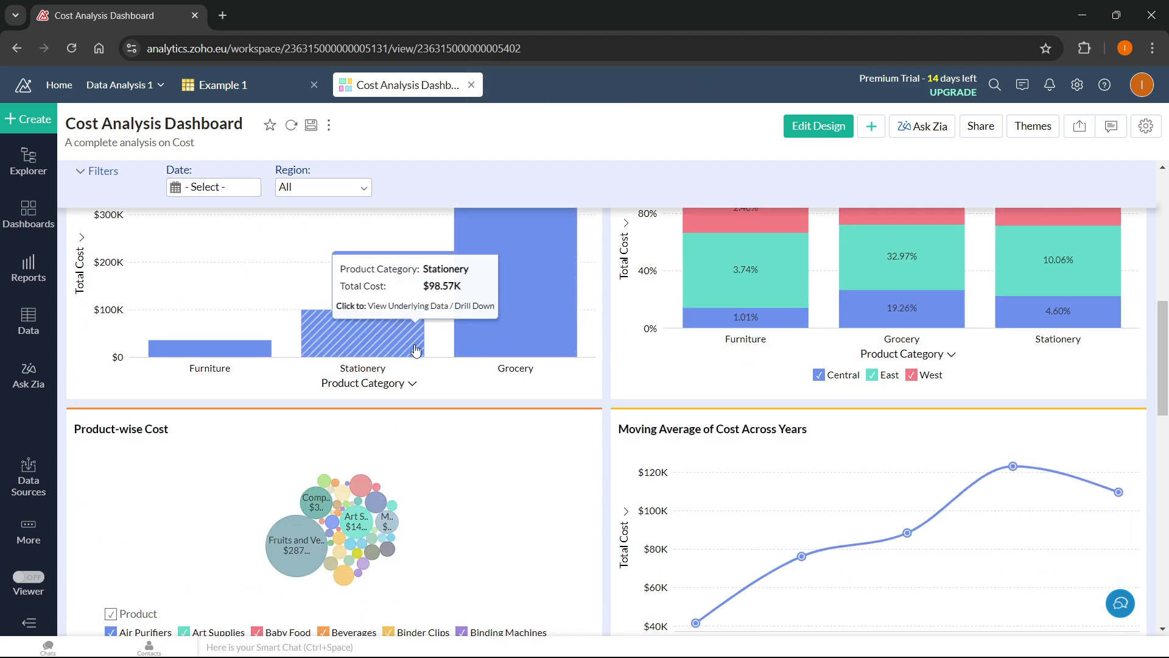
{"action": "scroll", "coordinate": [499, 390], "scroll_direction": "up", "scroll_amount": 10}
{"action": "scroll", "coordinate": [503, 415], "scroll_direction": "up", "scroll_amount": 4}
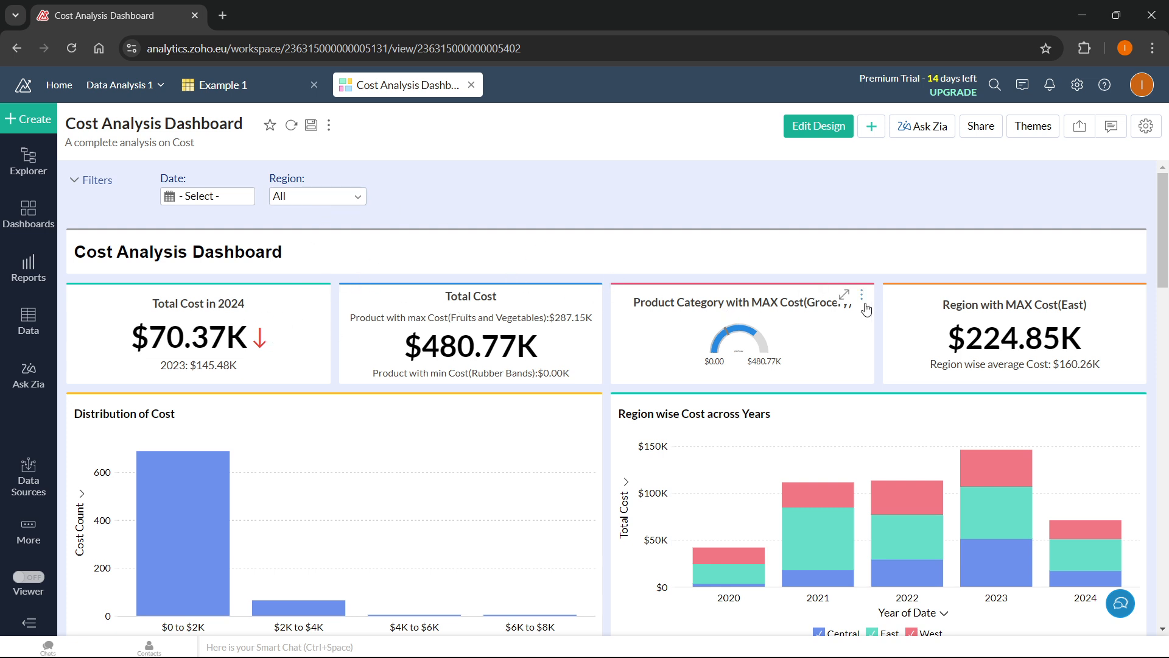
{"action": "scroll", "coordinate": [442, 359], "scroll_direction": "down", "scroll_amount": 1}
{"action": "scroll", "coordinate": [442, 359], "scroll_direction": "down", "scroll_amount": 10}
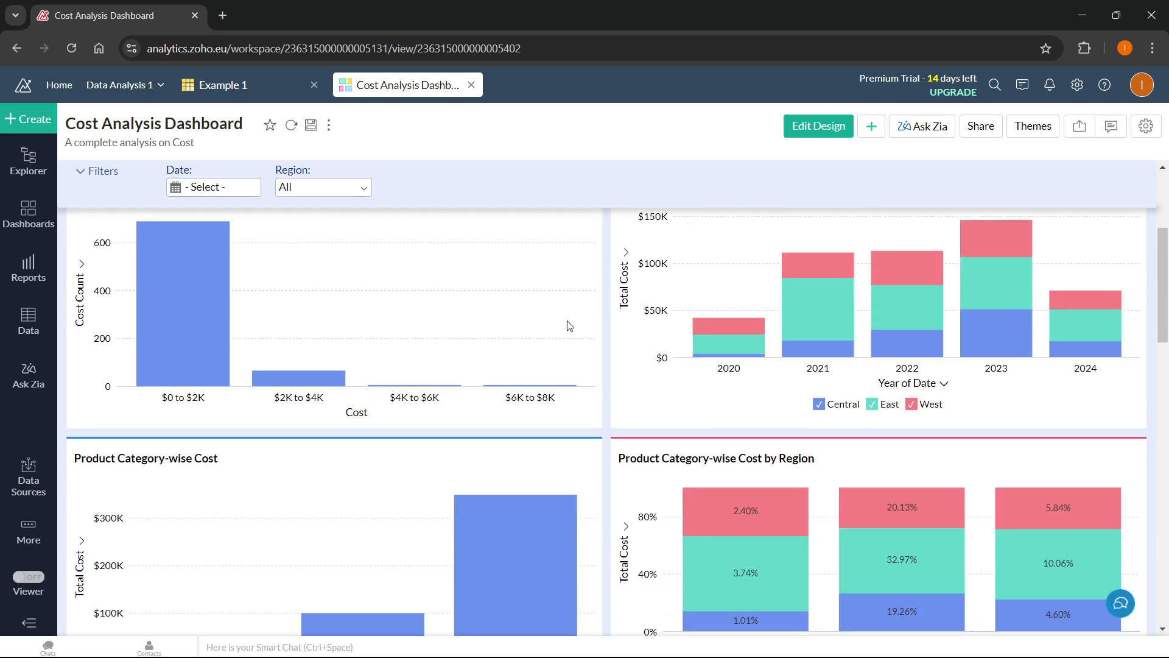
{"action": "scroll", "coordinate": [551, 375], "scroll_direction": "up", "scroll_amount": 8}
{"action": "scroll", "coordinate": [534, 372], "scroll_direction": "down", "scroll_amount": 9}
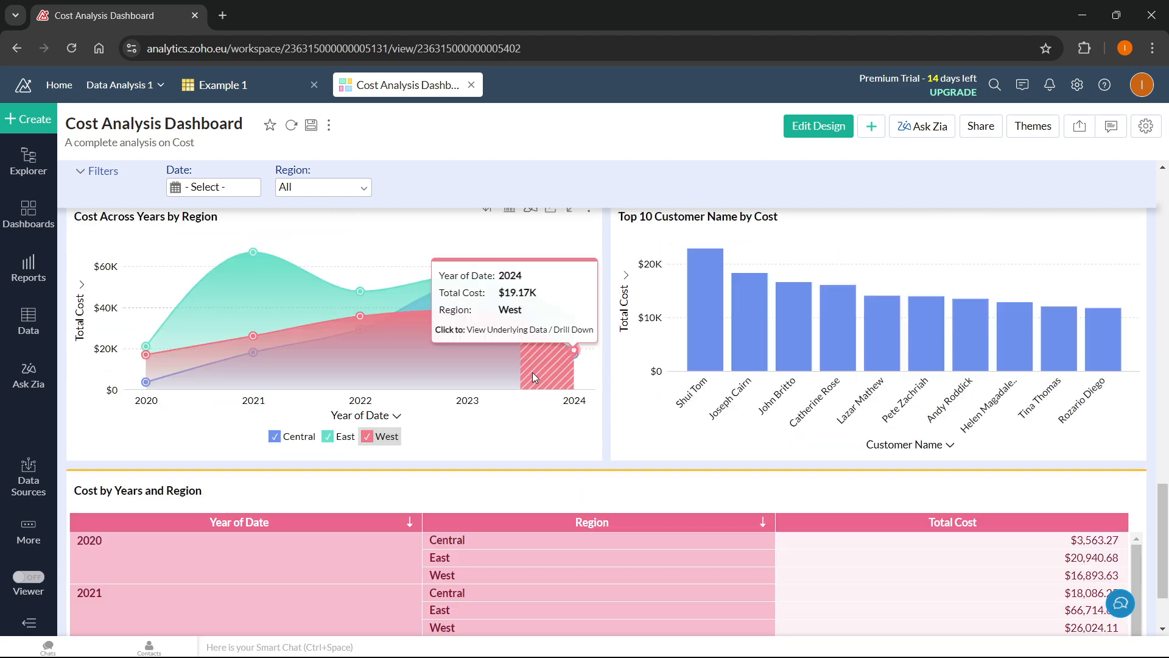
{"action": "scroll", "coordinate": [578, 490], "scroll_direction": "up", "scroll_amount": 5}
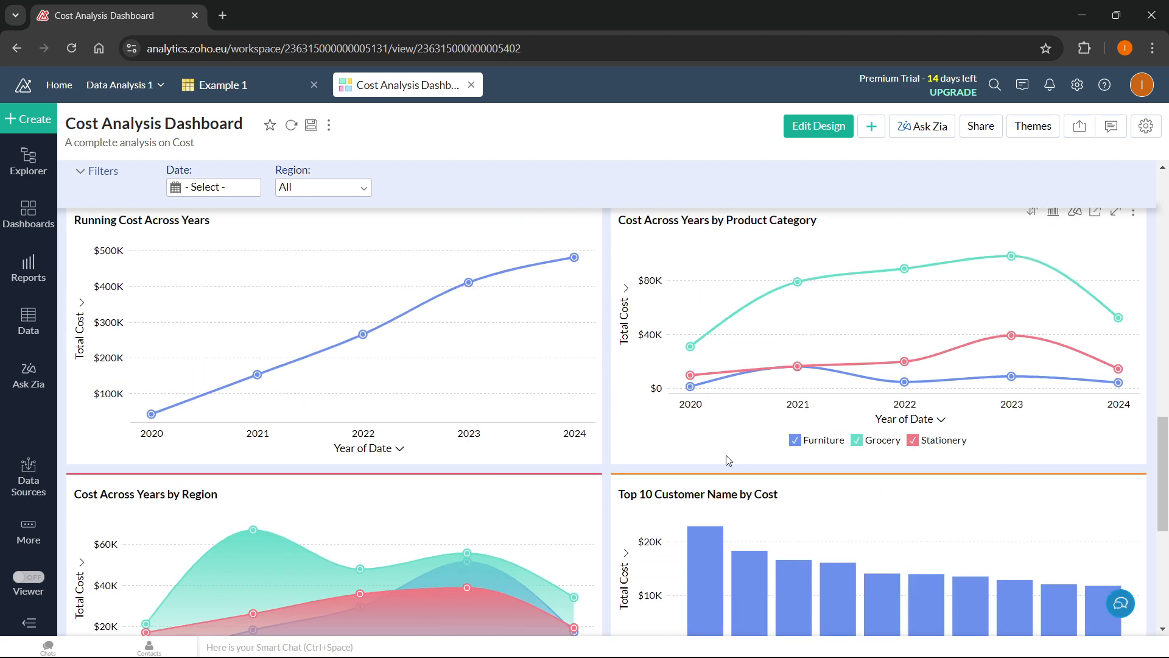
{"action": "scroll", "coordinate": [688, 432], "scroll_direction": "down", "scroll_amount": 2}
{"action": "scroll", "coordinate": [487, 414], "scroll_direction": "up", "scroll_amount": 1}
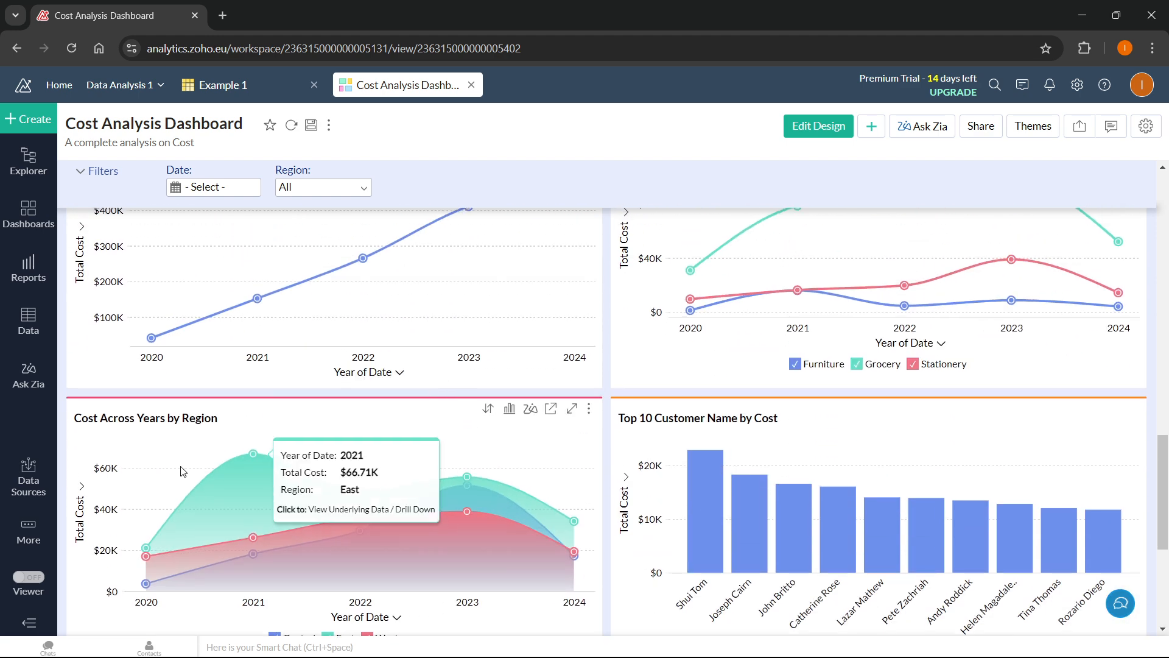
{"action": "scroll", "coordinate": [267, 451], "scroll_direction": "up", "scroll_amount": 2}
{"action": "scroll", "coordinate": [267, 450], "scroll_direction": "up", "scroll_amount": 2}
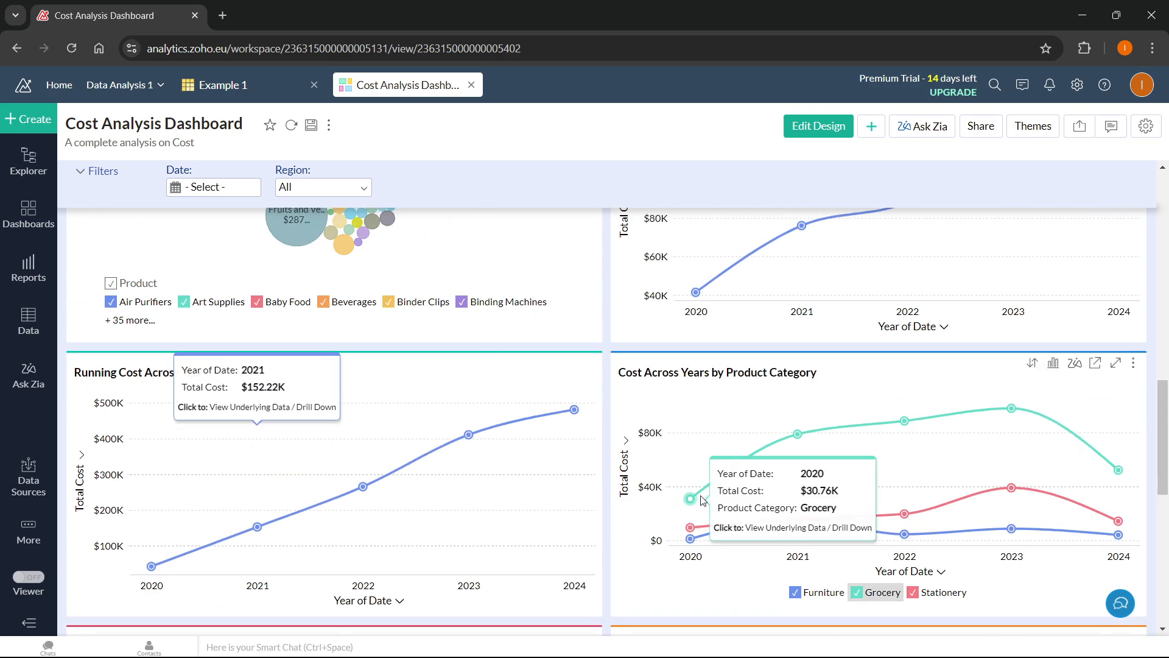
{"action": "scroll", "coordinate": [565, 439], "scroll_direction": "up", "scroll_amount": 5}
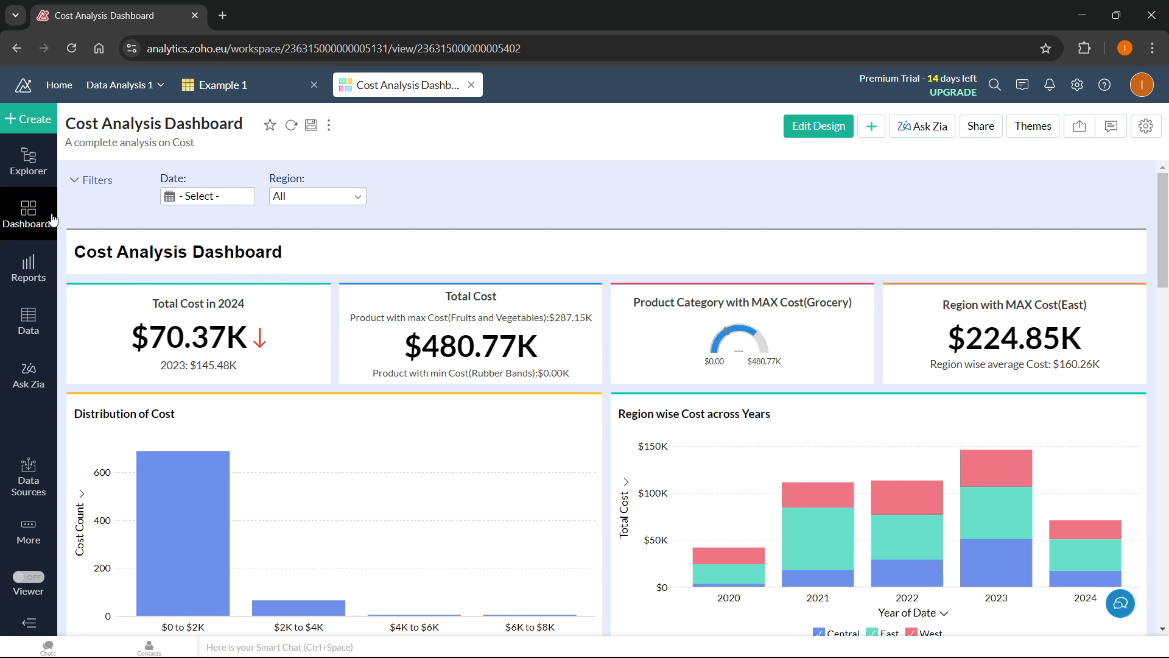
- Look through the workspace's dashboard and report lists, and open the Example 1 data table
{"action": "left_click", "coordinate": [34, 178]}
{"action": "left_click", "coordinate": [35, 224]}
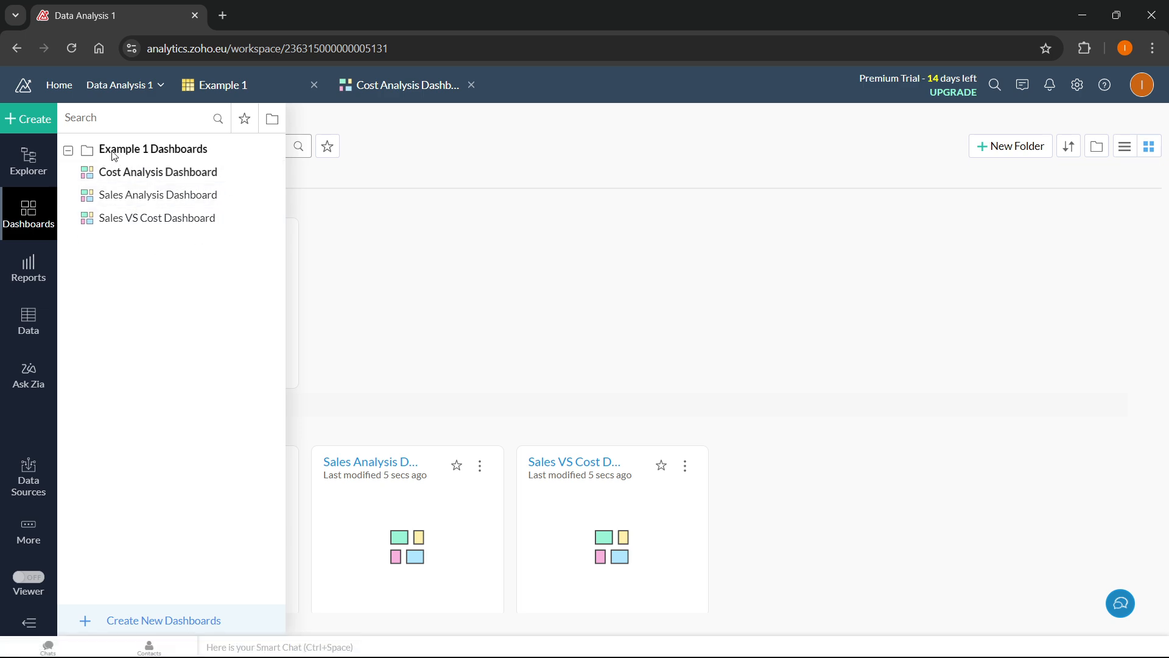
{"action": "left_click", "coordinate": [35, 276]}
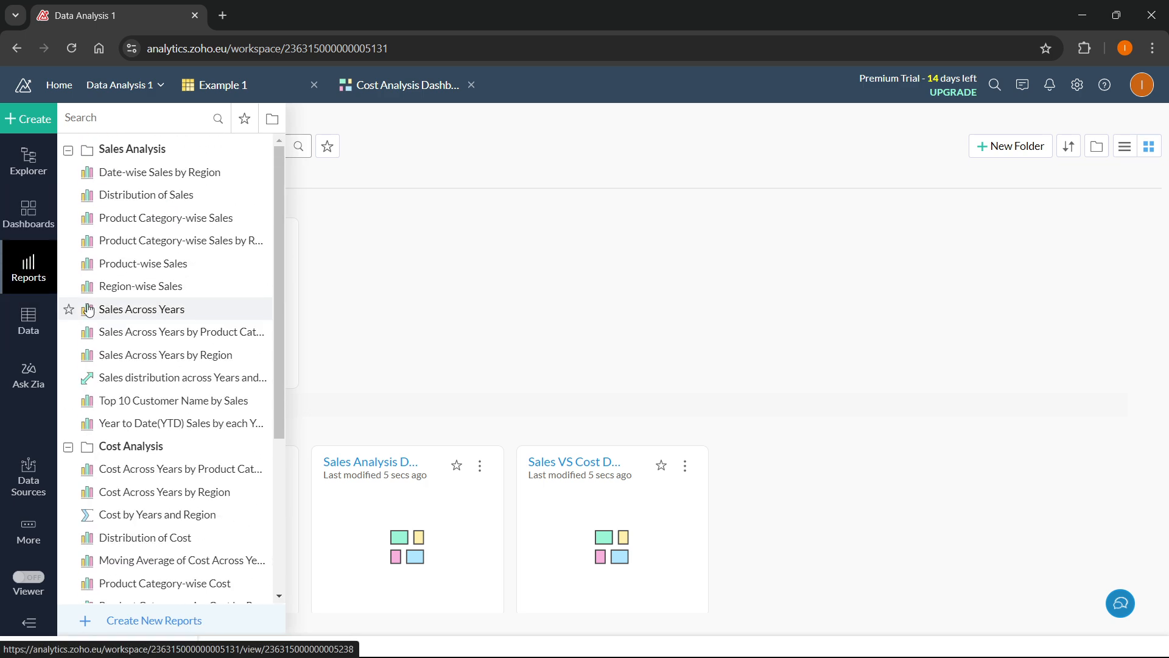
{"action": "left_click", "coordinate": [42, 319]}
{"action": "left_click", "coordinate": [150, 178]}
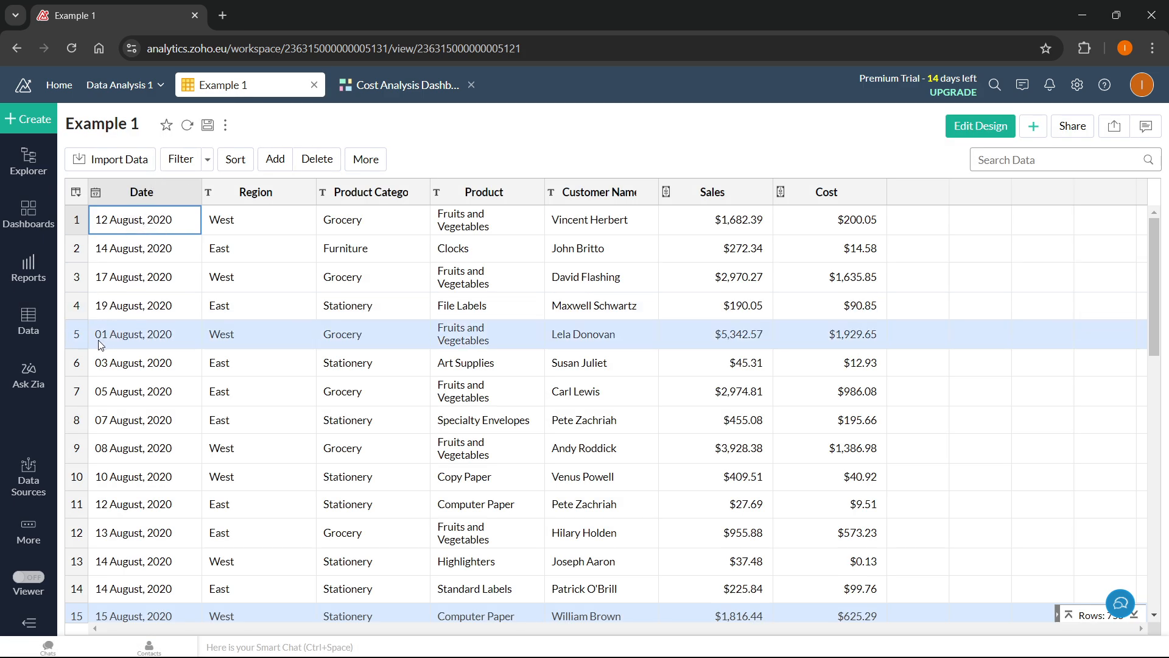
- Open the Ask Zia assistant and dismiss its introduction to conversation mode
{"action": "left_click", "coordinate": [44, 380]}
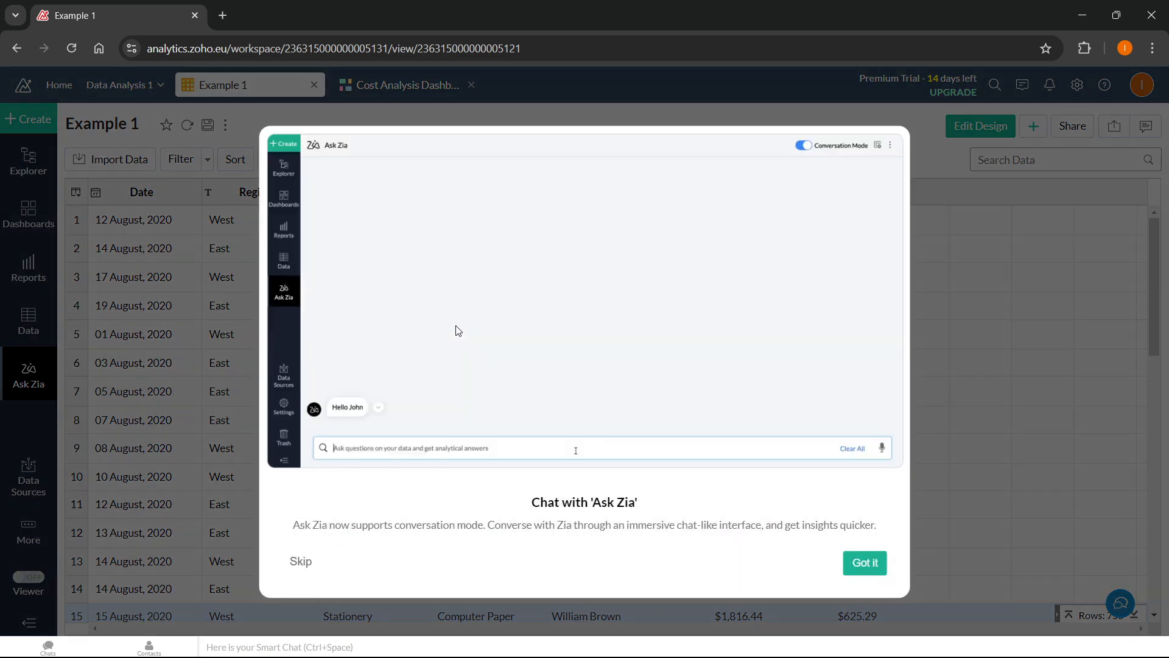
{"action": "left_click", "coordinate": [878, 567]}
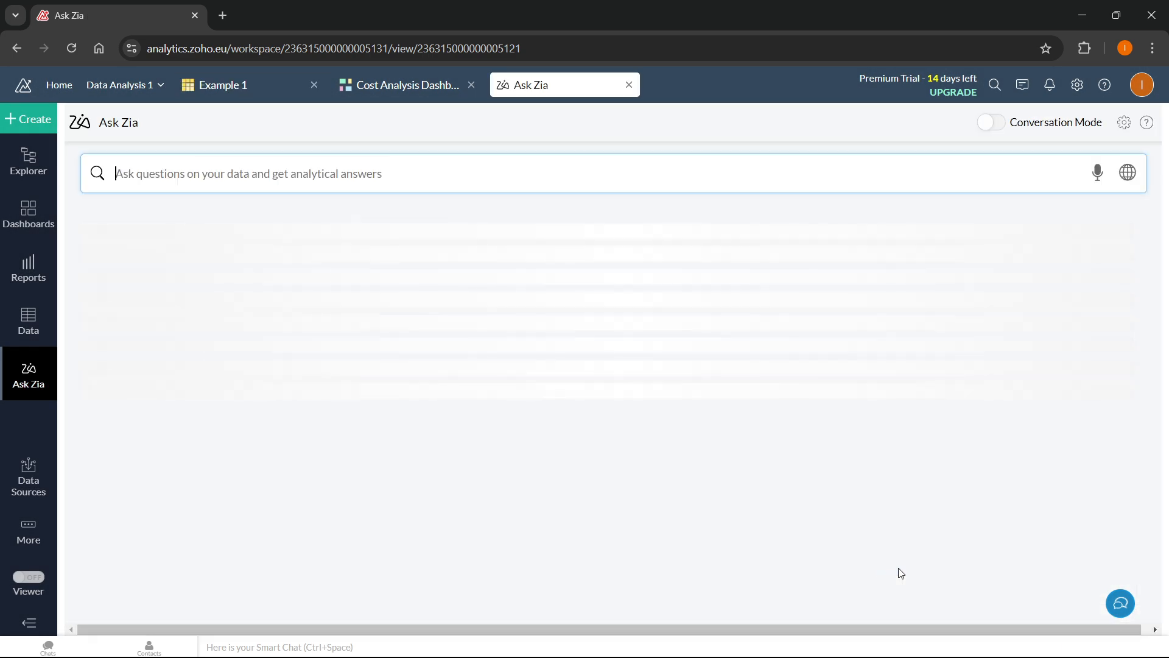